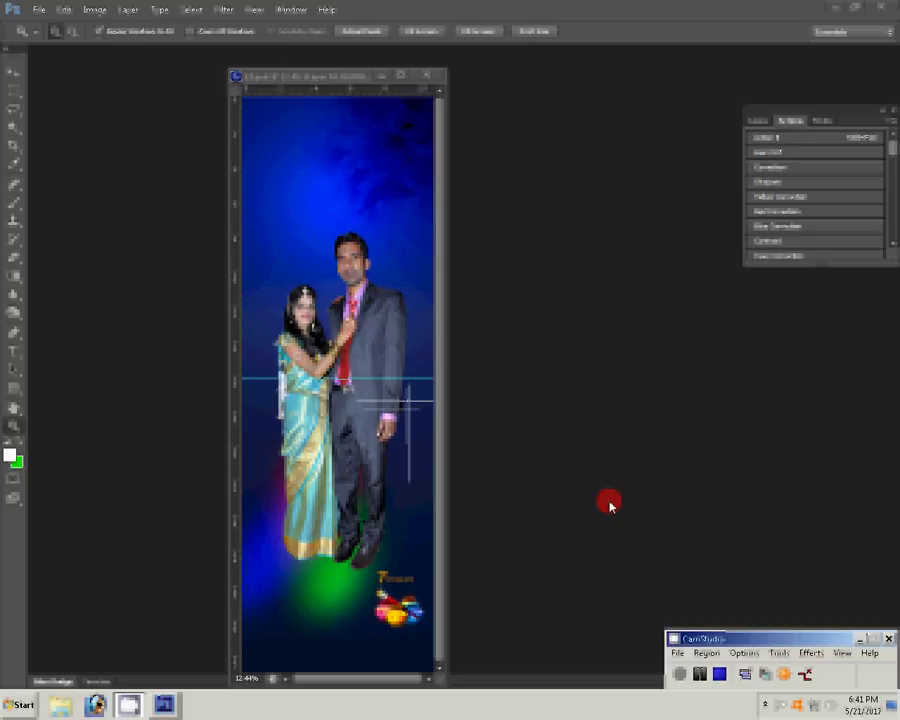
Resize the image to 12 × 36 inches (2400 × 7200 px), accepting the missing-font substitution
left_click(63, 10)
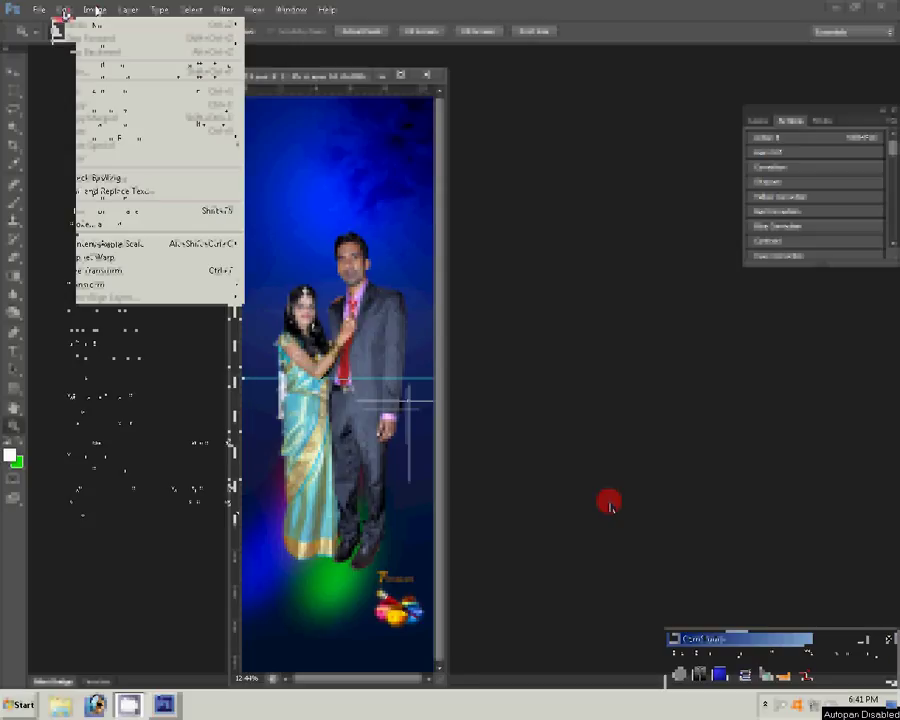
left_click(117, 107)
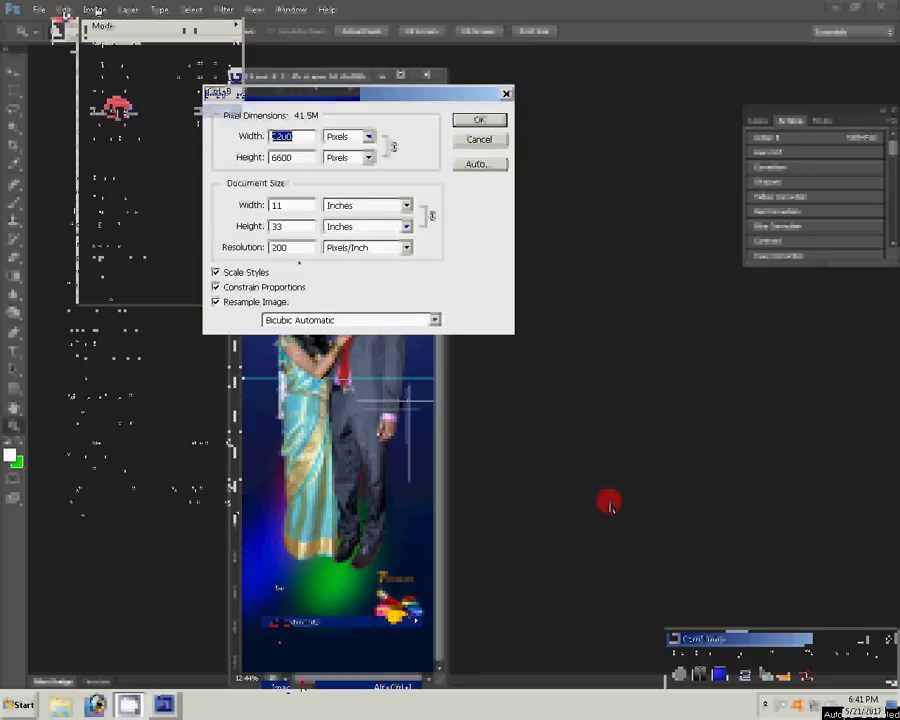
key("Tab")
key("Tab")
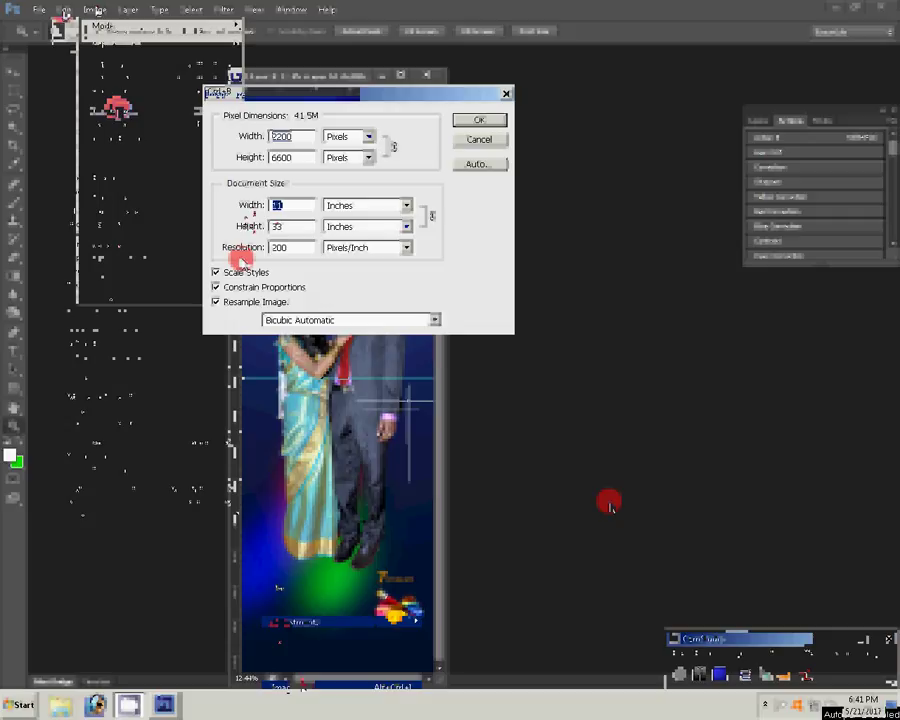
type("12")
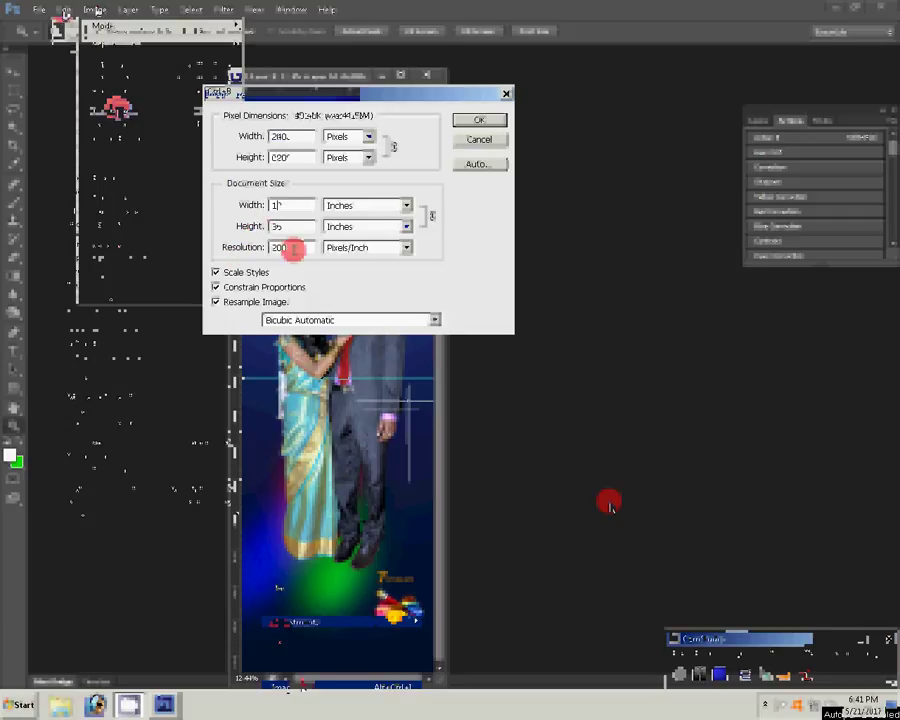
left_click(463, 128)
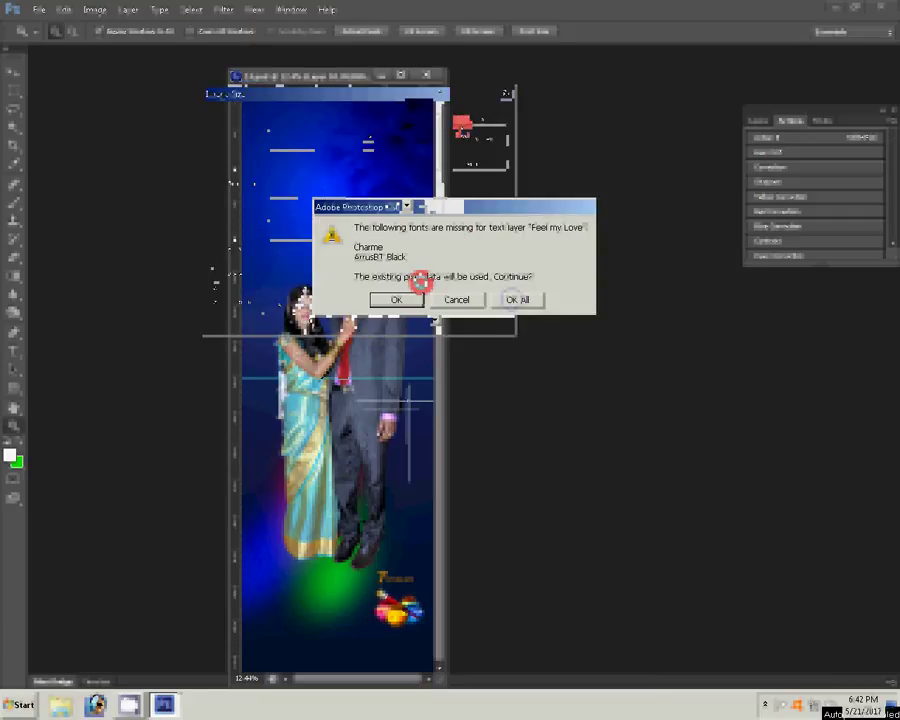
left_click(408, 285)
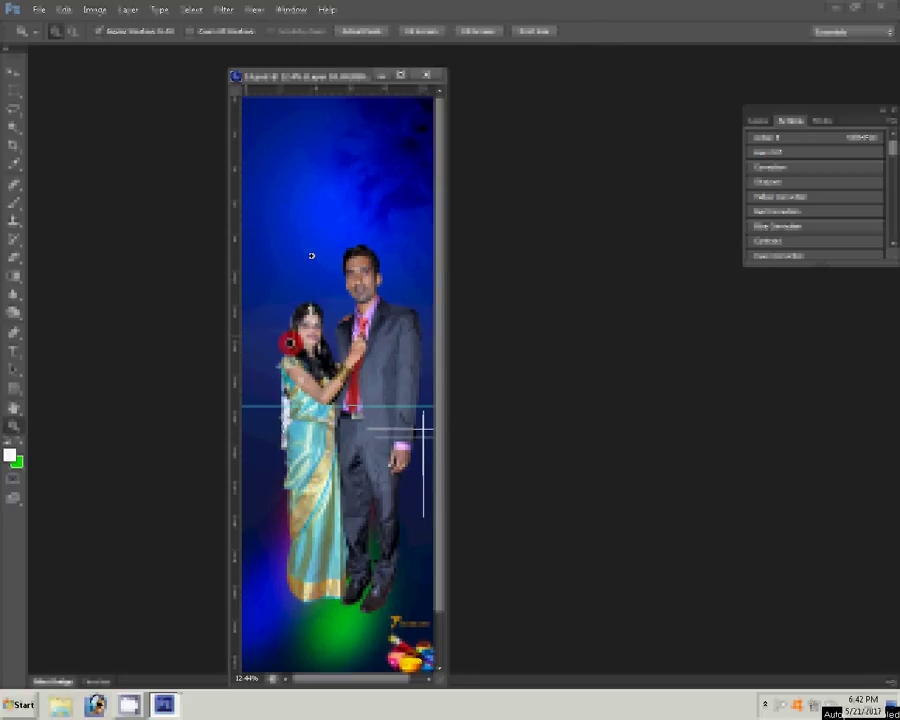
Scale the couple layer to about 138% and drag the yellow cartoon figure down near the bottom
right_click(311, 257)
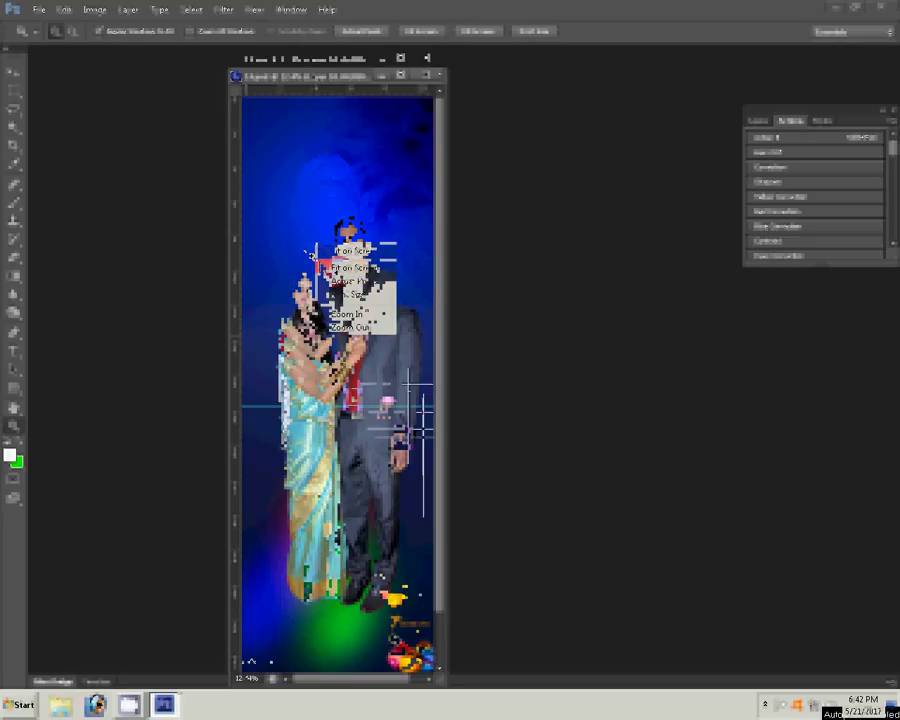
key("v")
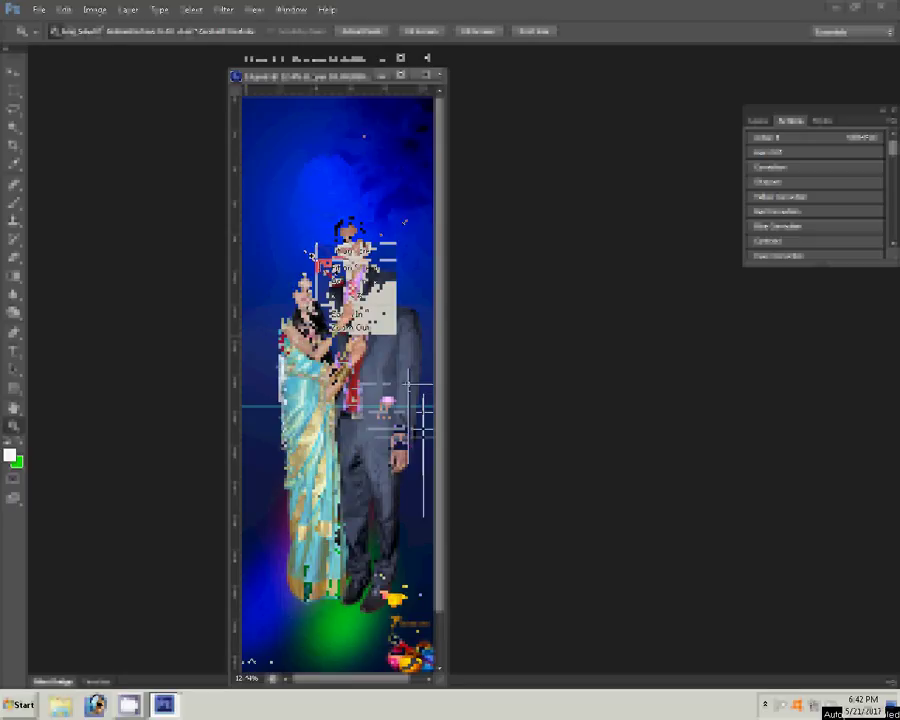
key("ctrl+t")
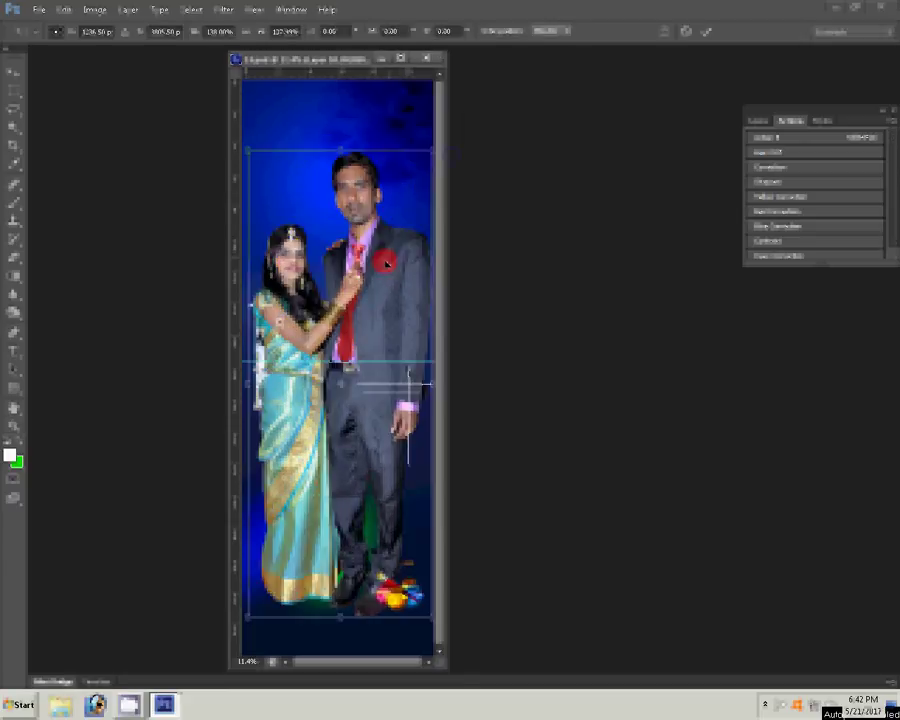
left_click(710, 32)
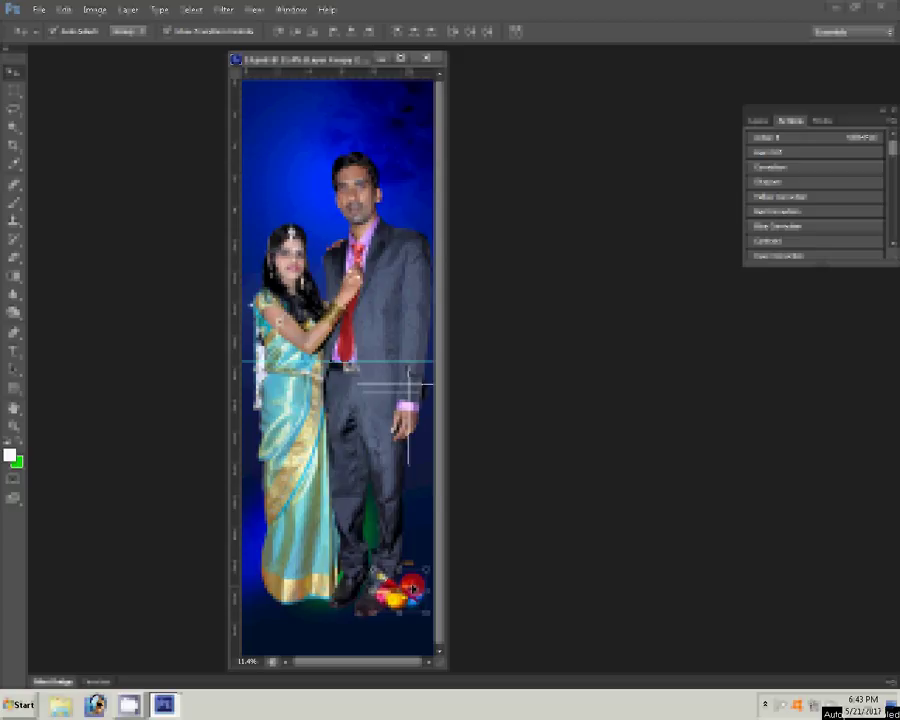
left_click_drag(397, 598, 402, 635)
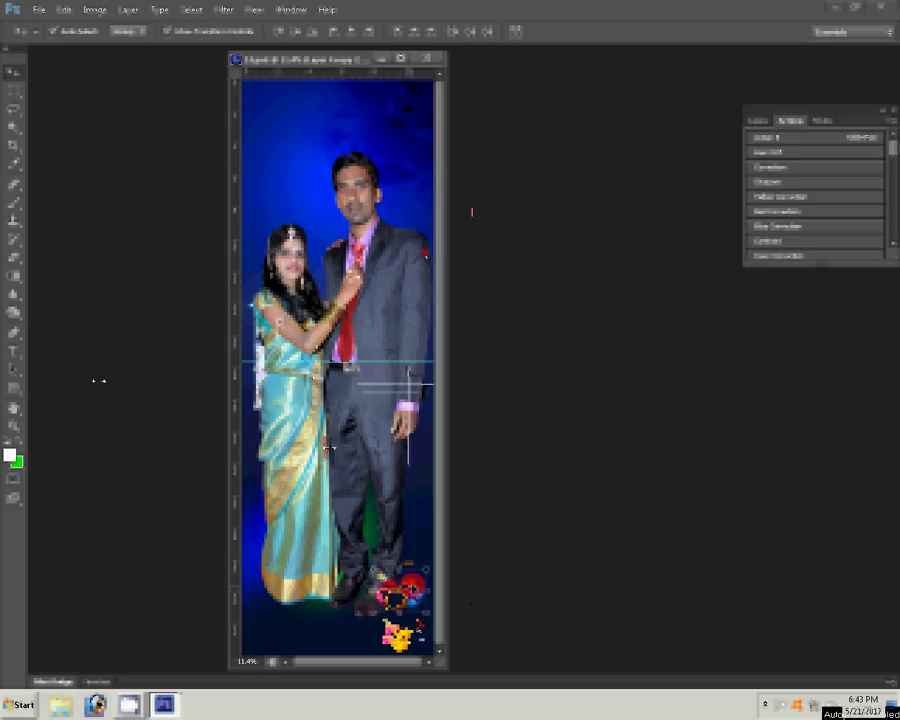
Browse in Explorer to LOCAL DISK (D:) > OUTDOOR EXPOSE 2017 > shoot folder > 1c psd
key("super+e")
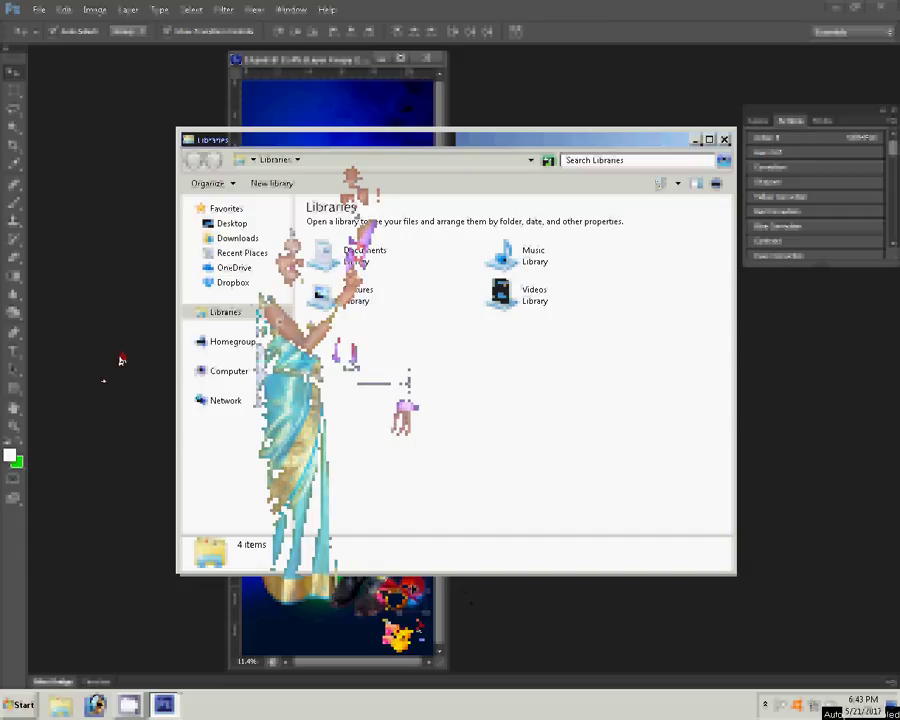
left_click(265, 403)
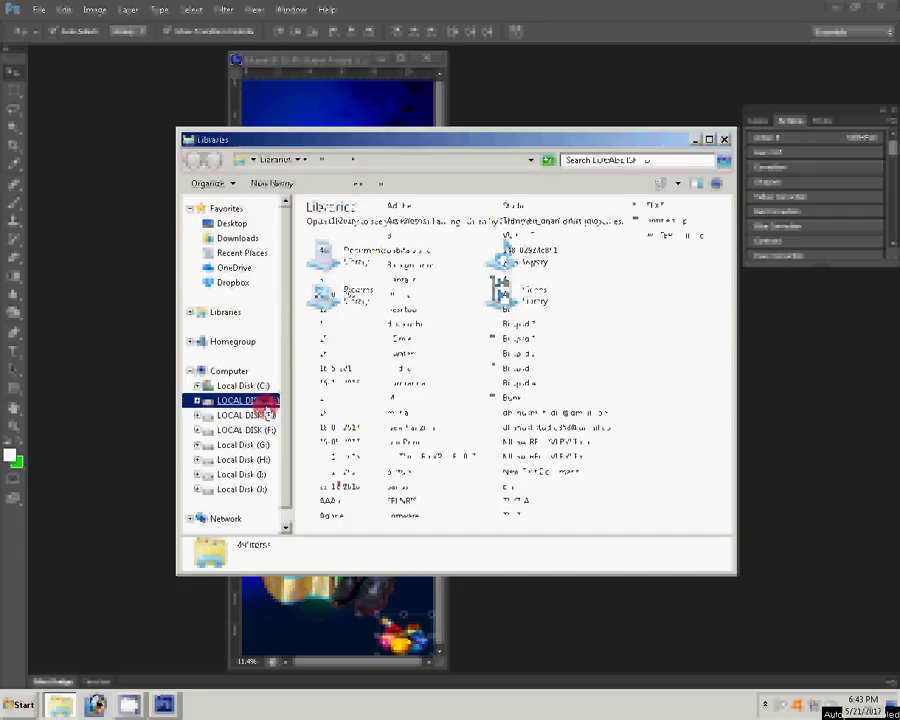
left_click(400, 458)
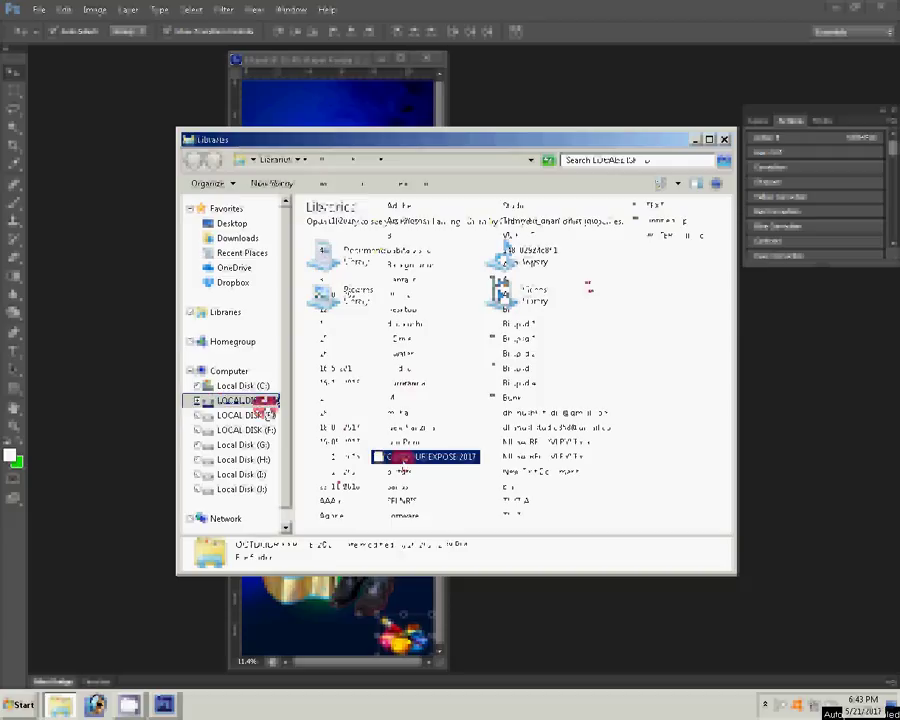
double_click(400, 458)
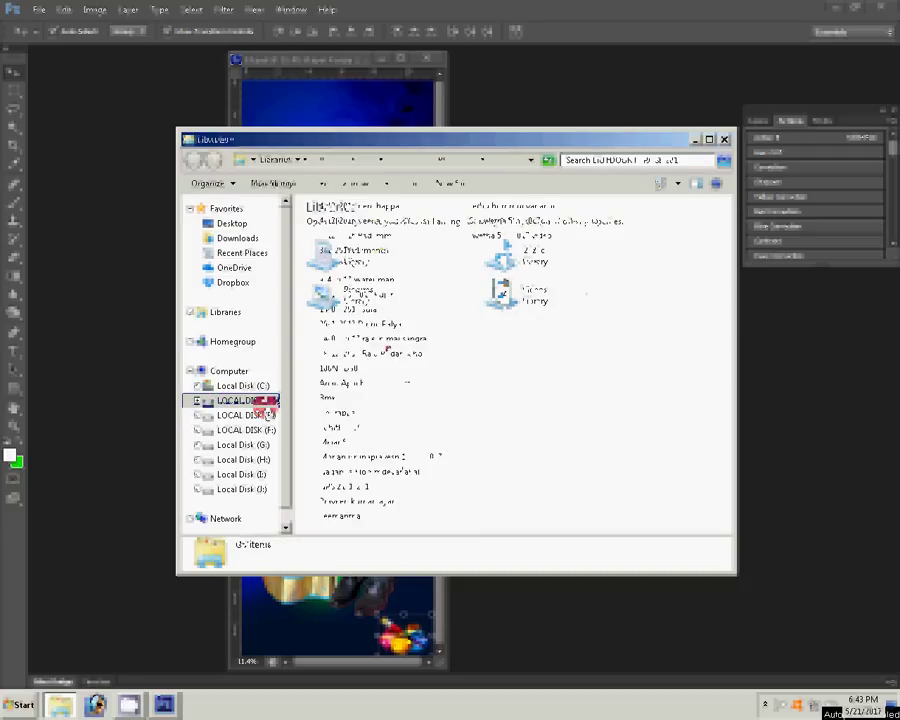
left_click(390, 340)
double_click(390, 340)
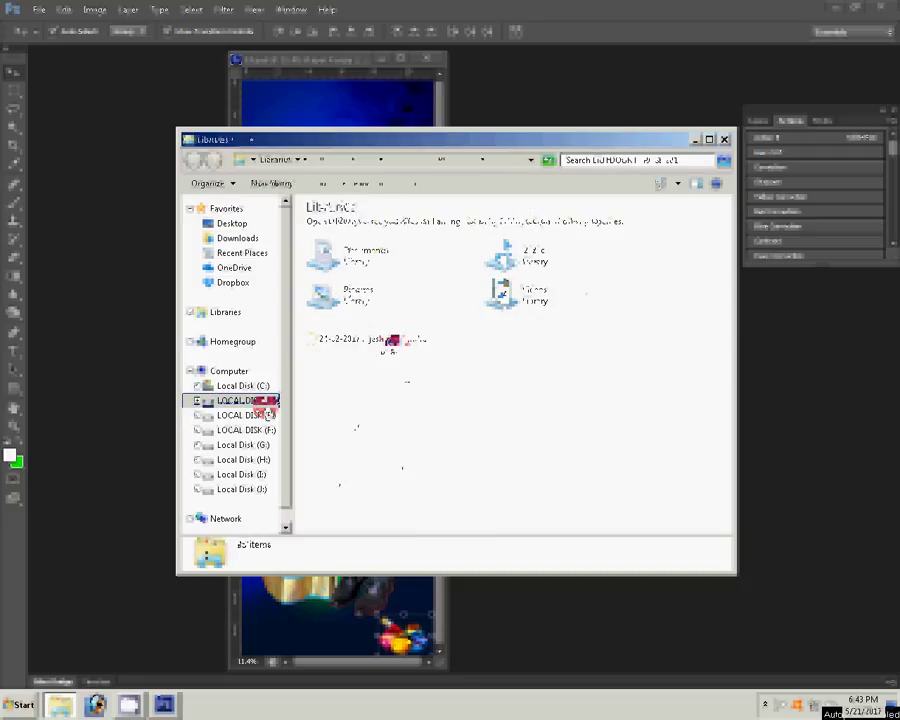
left_click(508, 268)
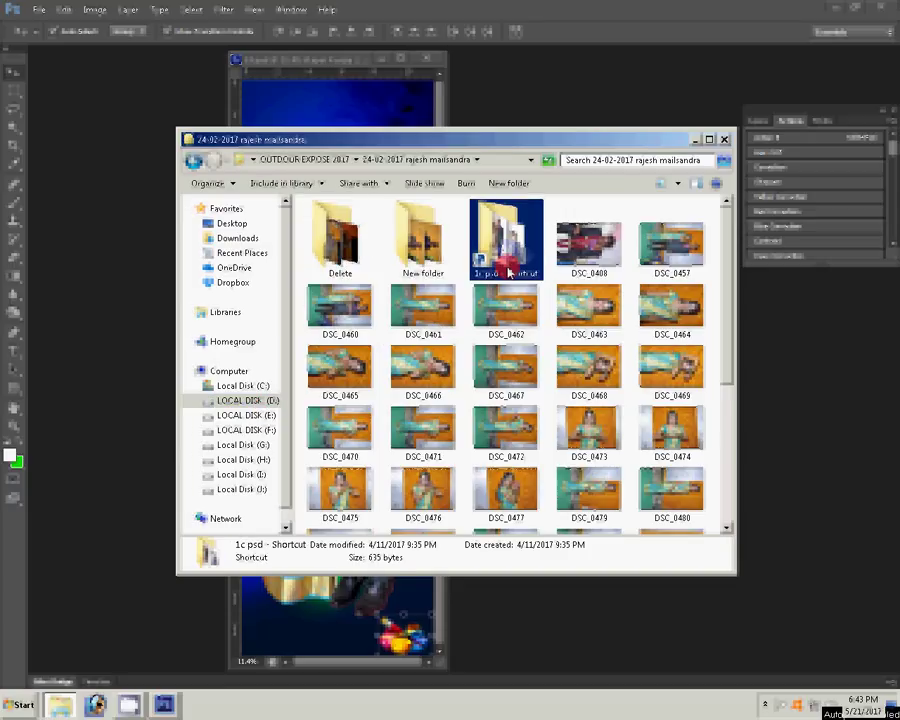
double_click(508, 268)
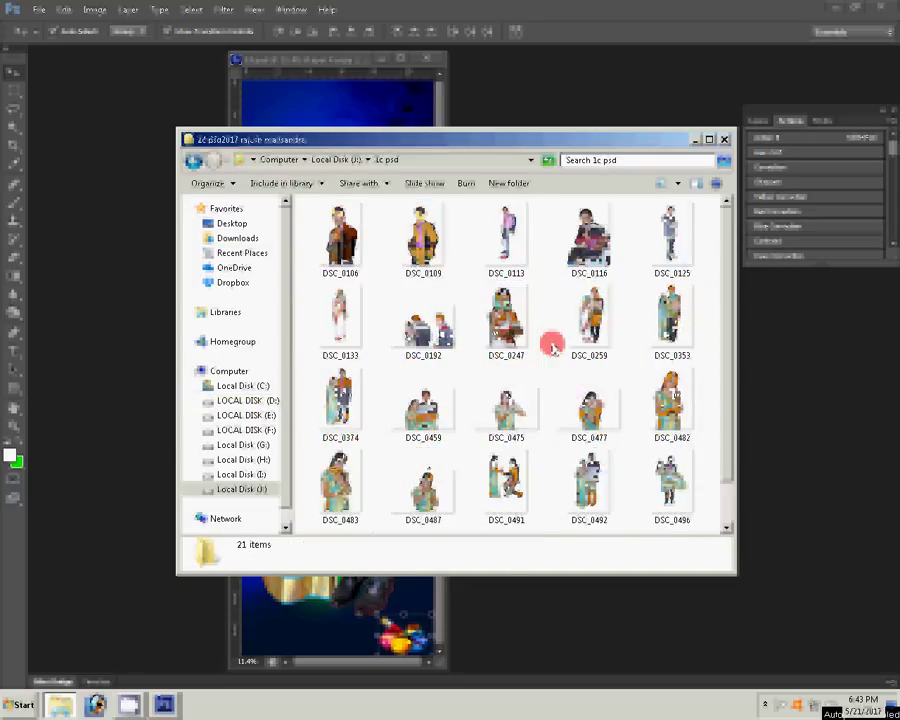
Select the DSC_0482 bride cutout instead of DSC_0487 and return to Photoshop
left_click(426, 494)
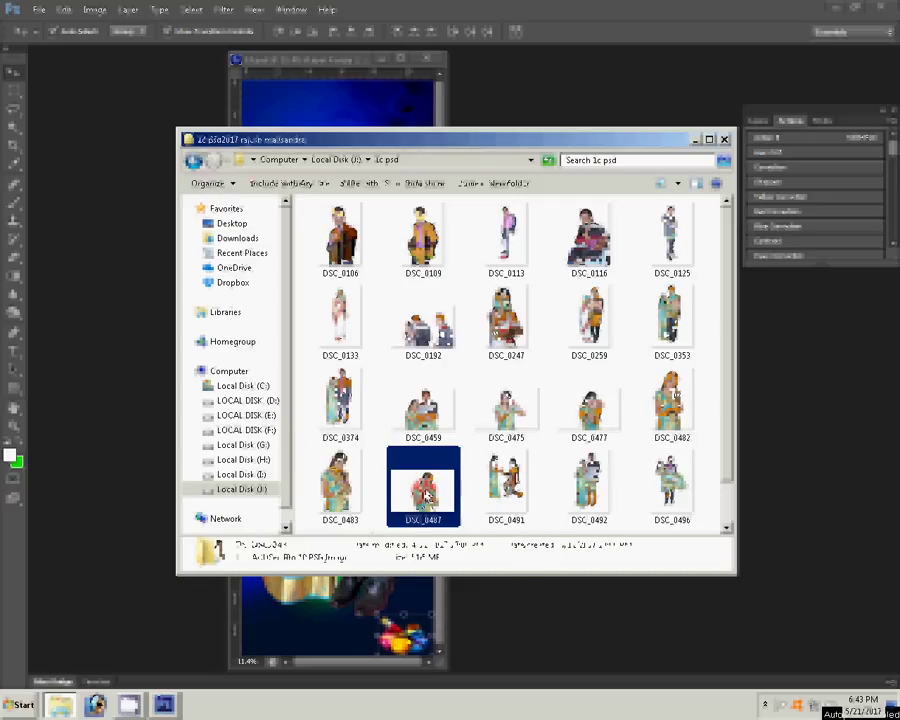
left_click(672, 400)
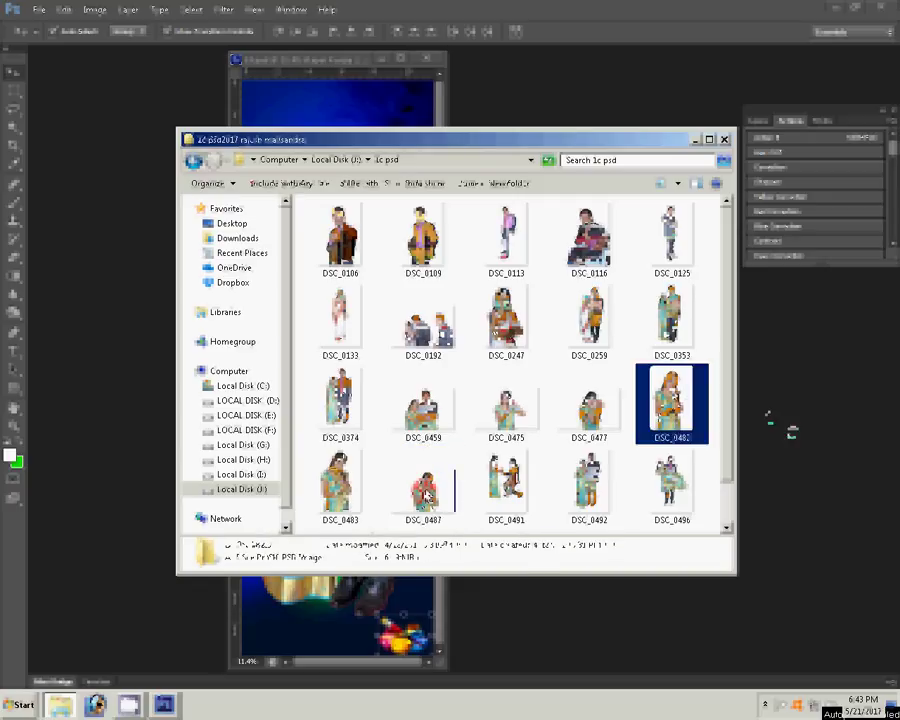
left_click(768, 415)
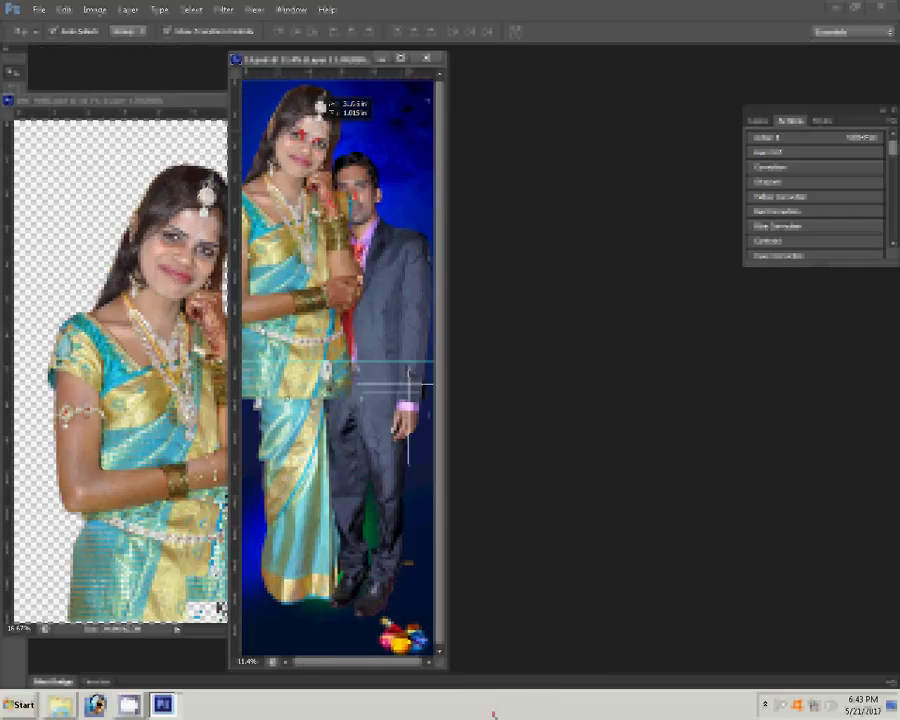
Show the album page's Layers panel with the bride copy placed, then pick Quick Selection
left_click(757, 120)
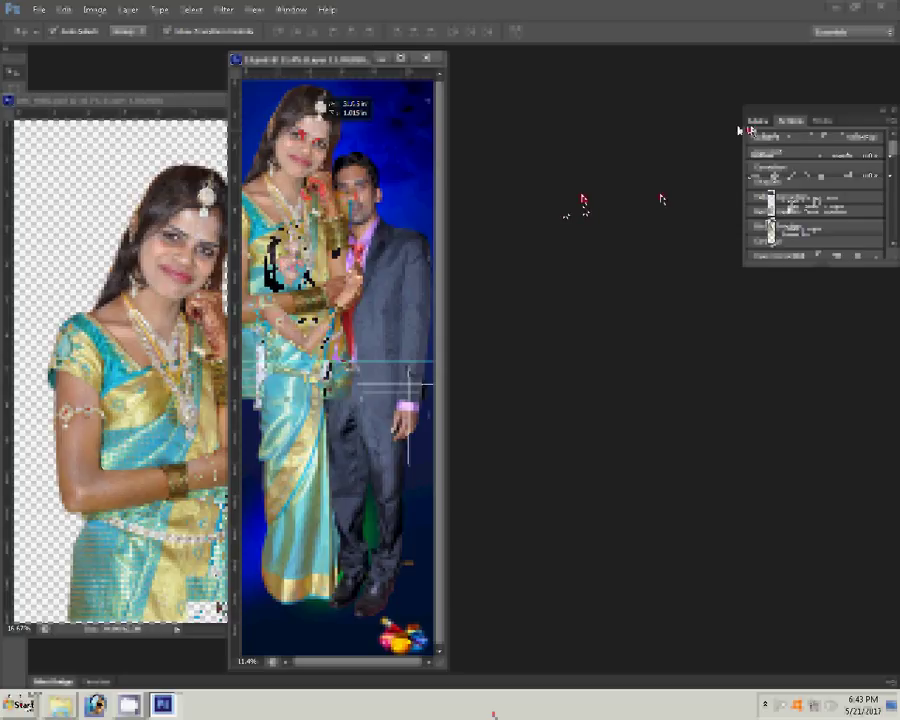
key("w")
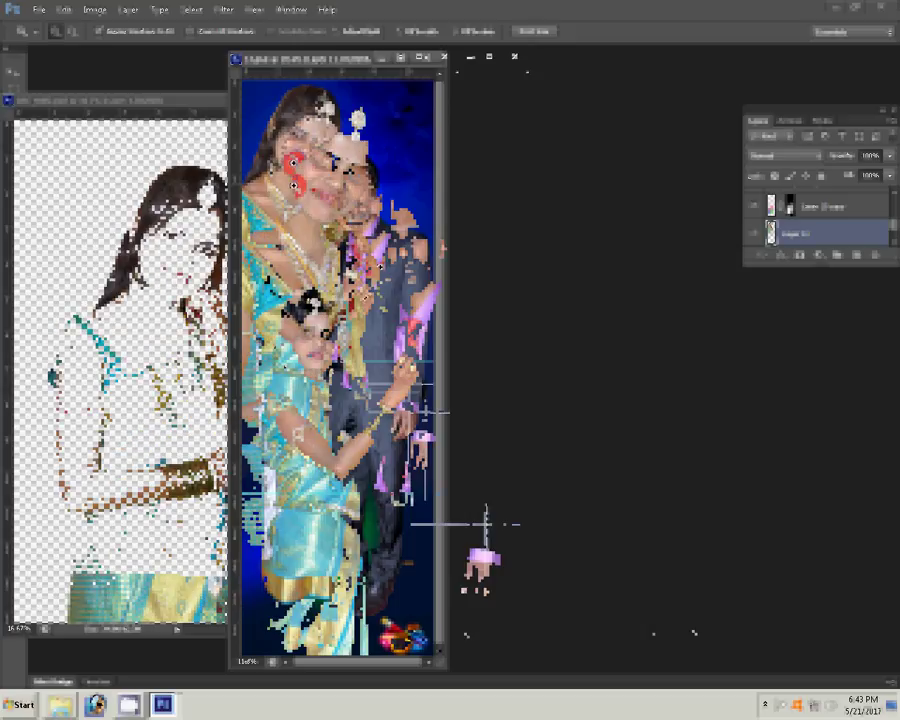
Adjust the brush flow, paint a trial stroke over the hand at the tie, then undo it
key("shift+w")
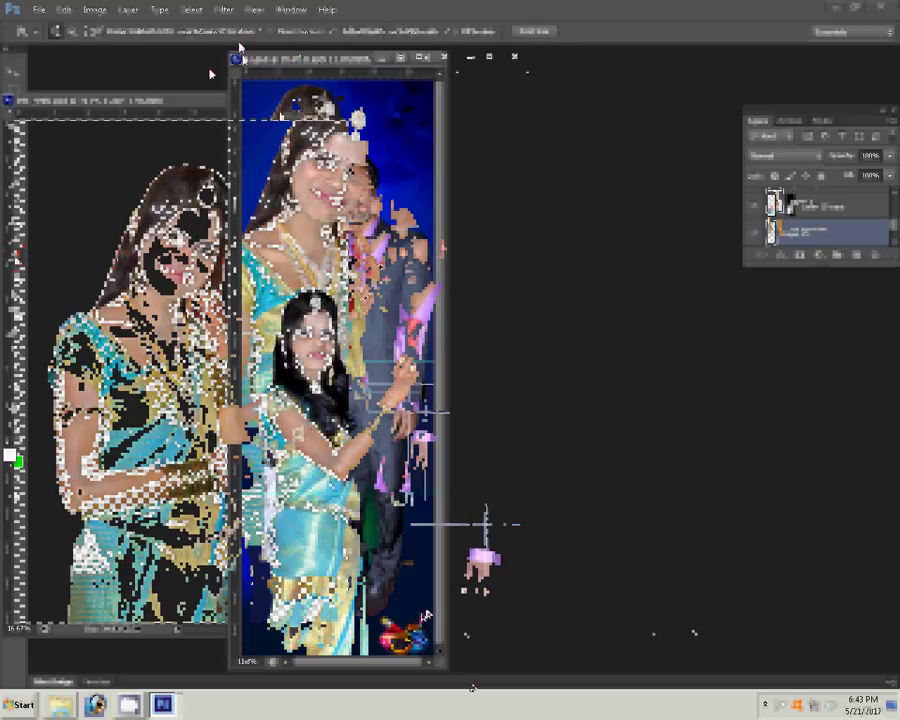
left_click(323, 34)
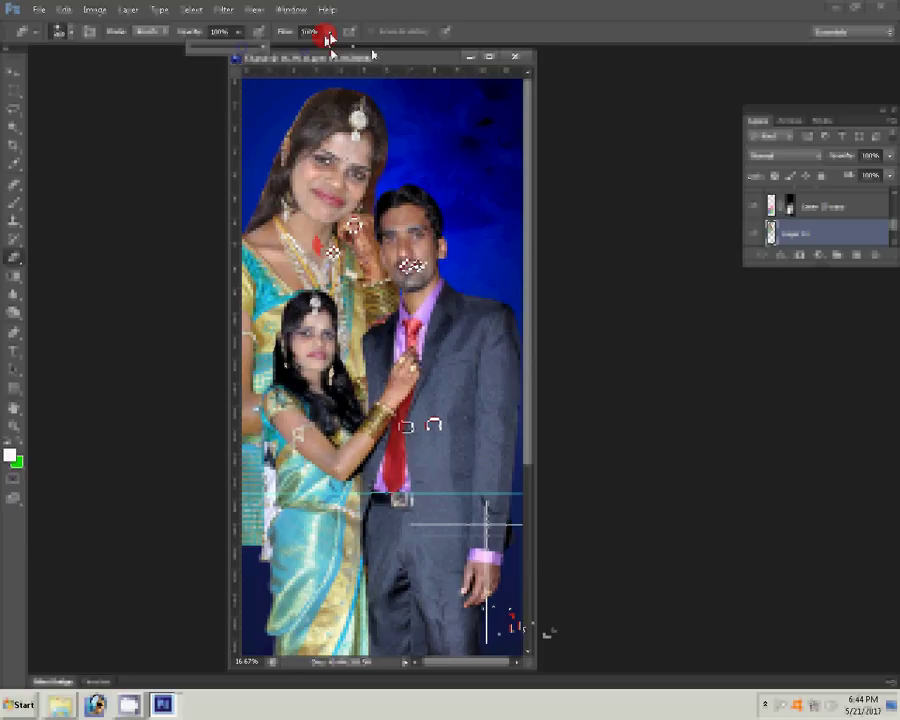
left_click_drag(395, 372, 400, 392)
key("ctrl+z")
left_click(260, 483)
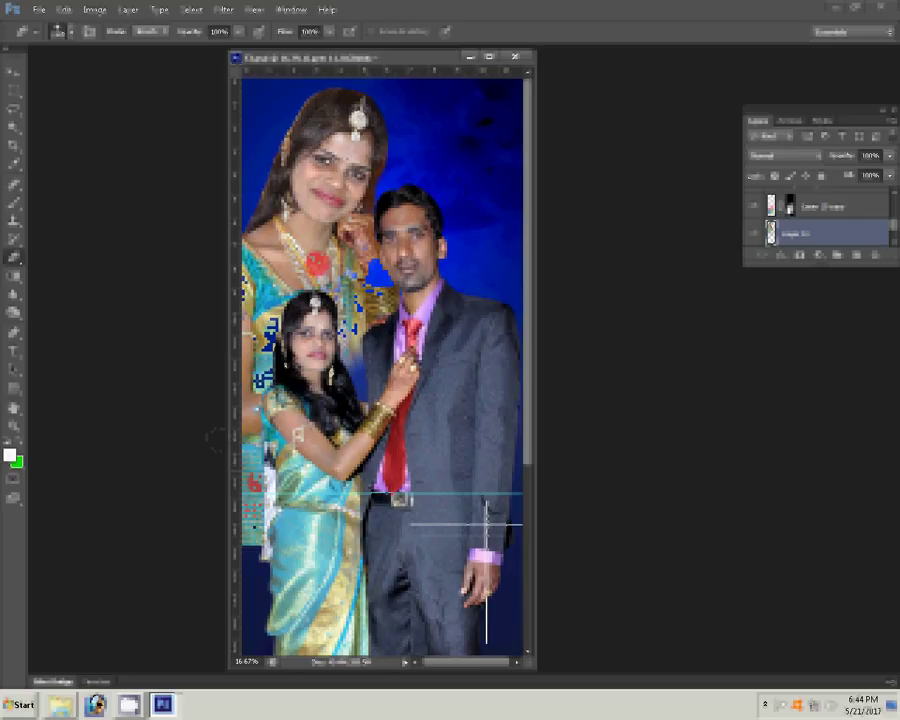
Retouch the small bride's eye area and set the large portrait's blend mode to Soft Light
left_click(315, 337)
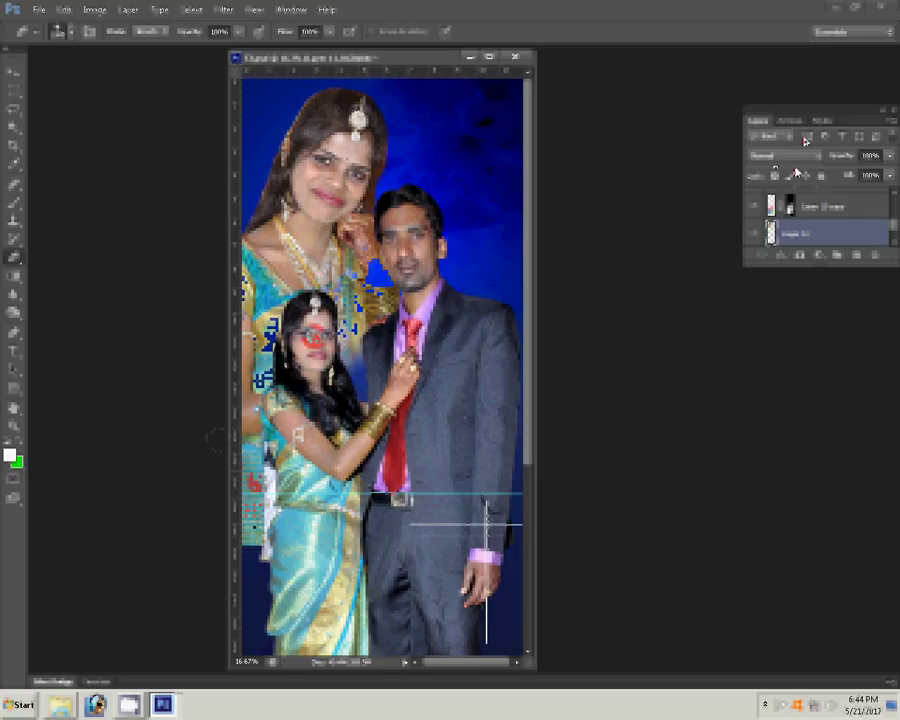
left_click(790, 157)
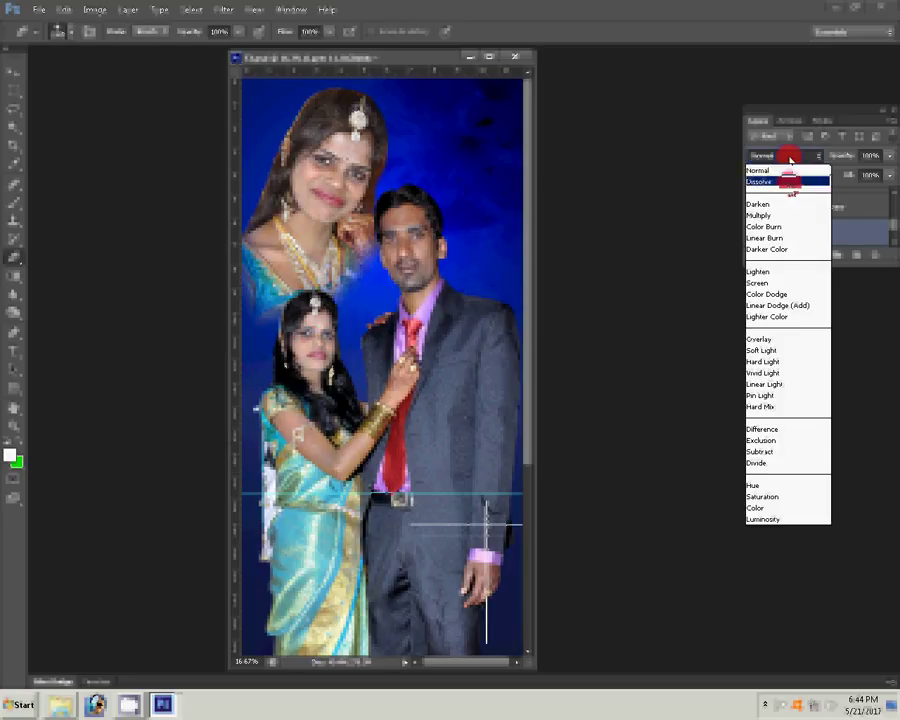
left_click_drag(790, 163, 778, 520)
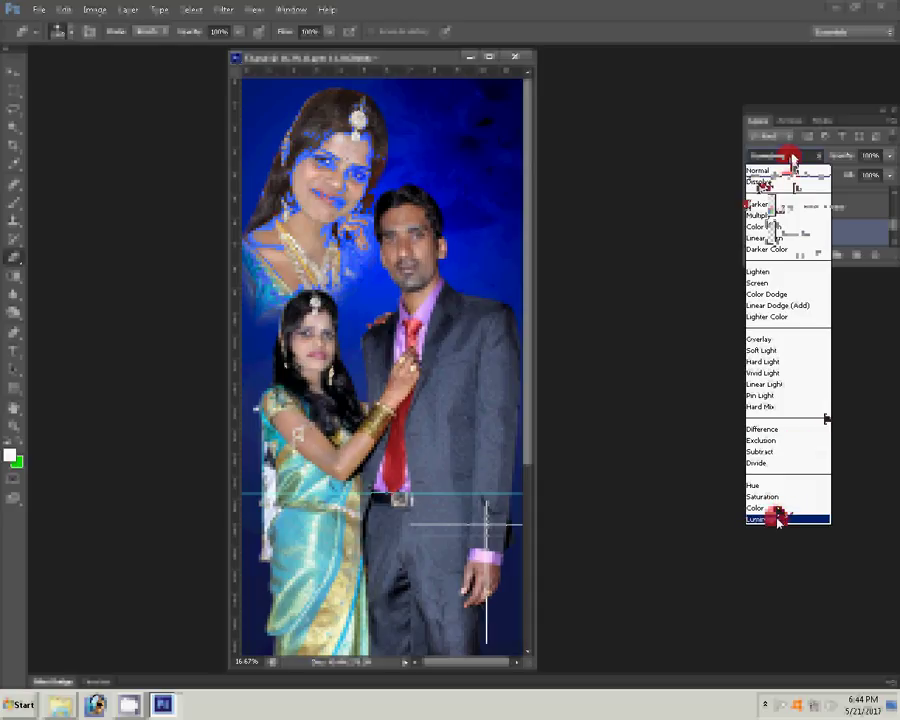
left_click(760, 283)
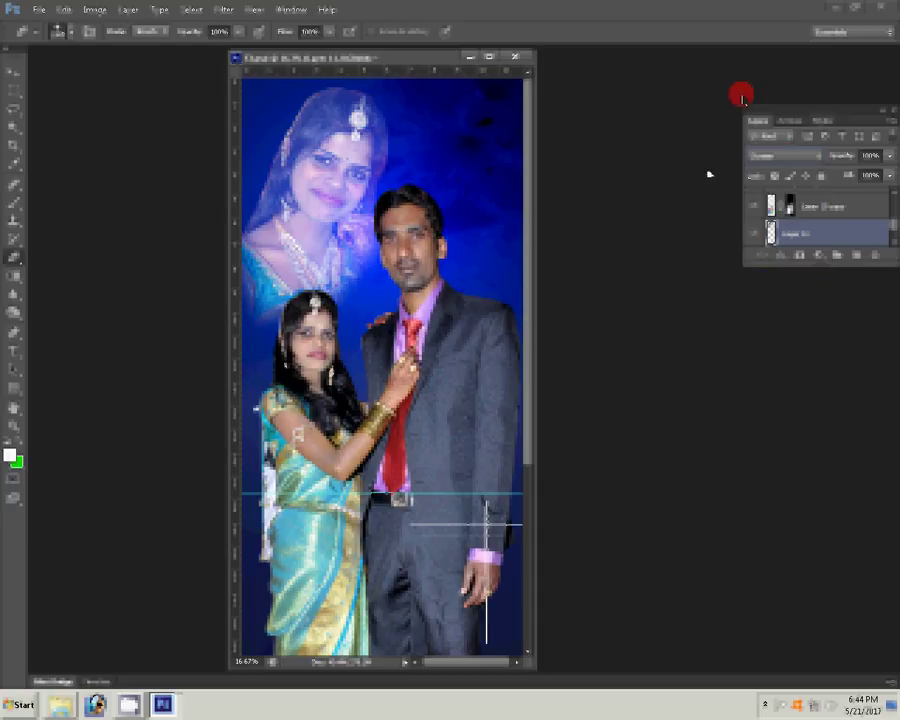
left_click(785, 156)
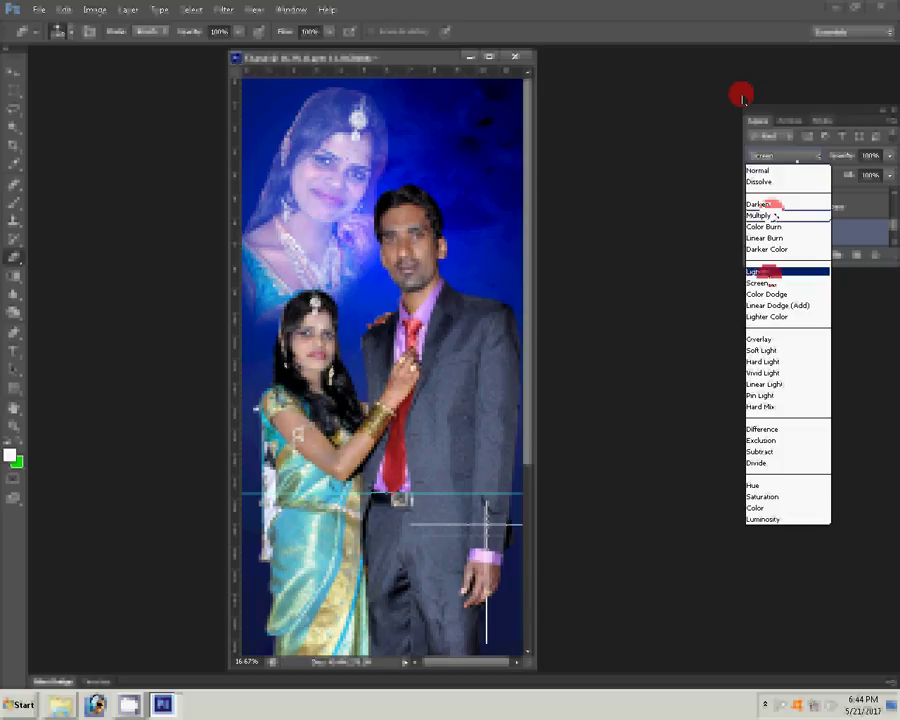
left_click(770, 351)
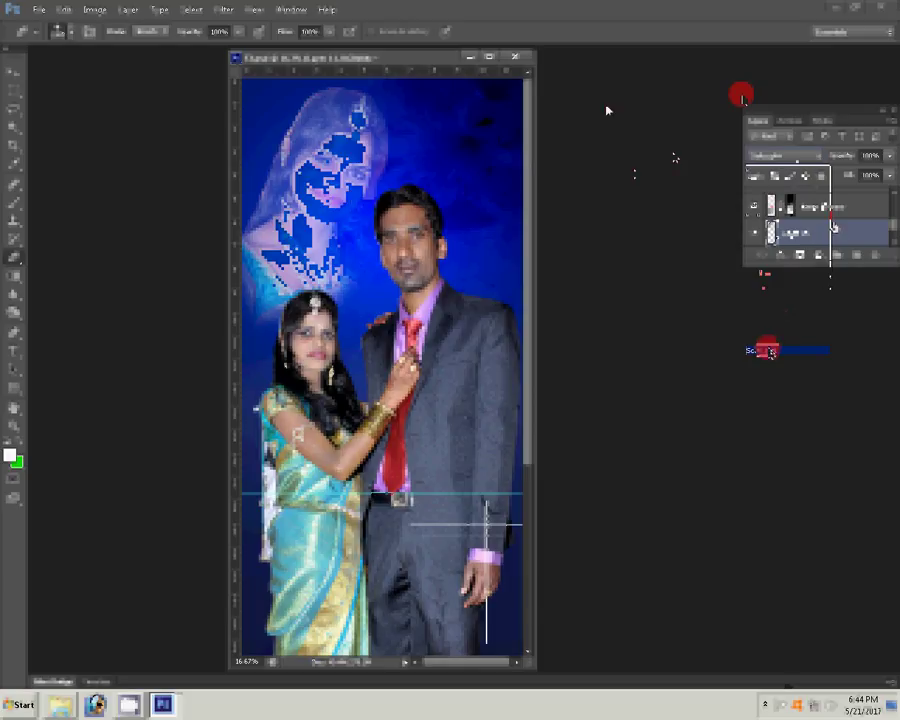
left_click(26, 104)
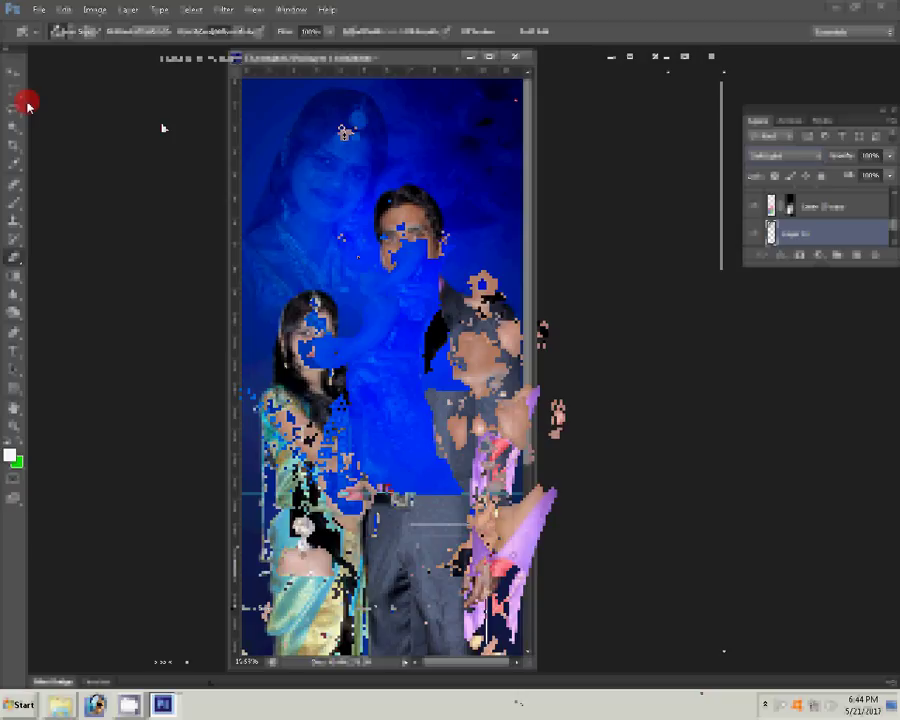
Colour-balance the portrait's midtones toward red and slightly yellow, then set blending back to Normal
key("ctrl+b")
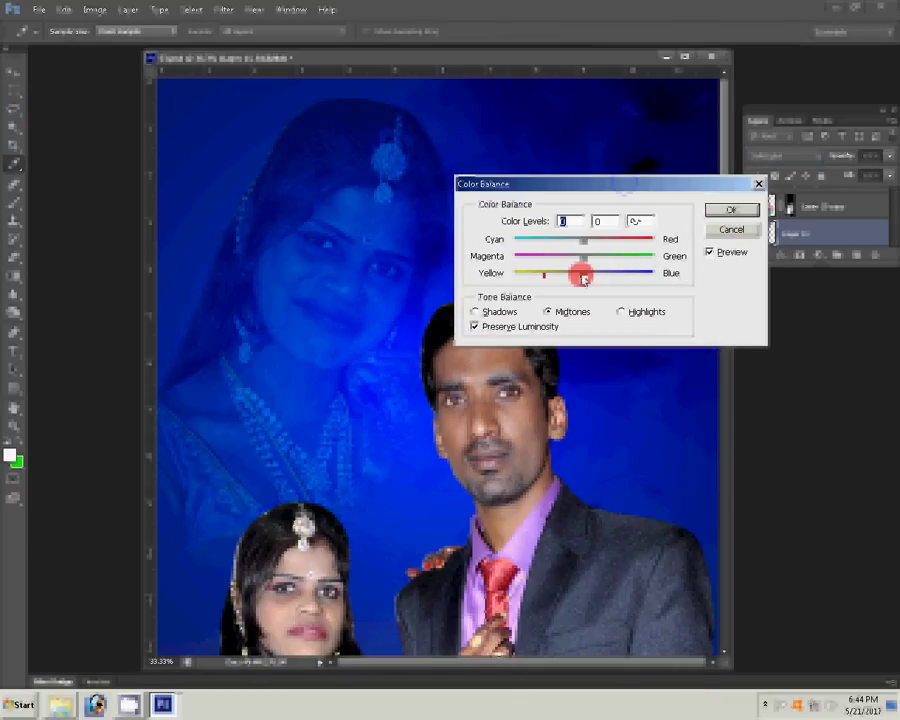
left_click_drag(583, 278, 550, 276)
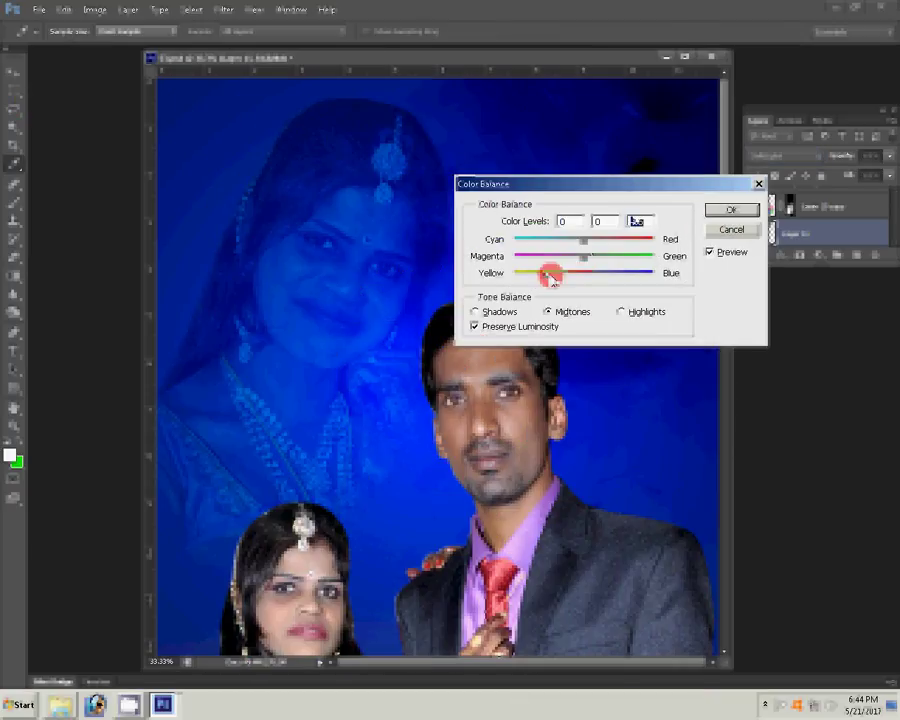
left_click_drag(583, 240, 648, 243)
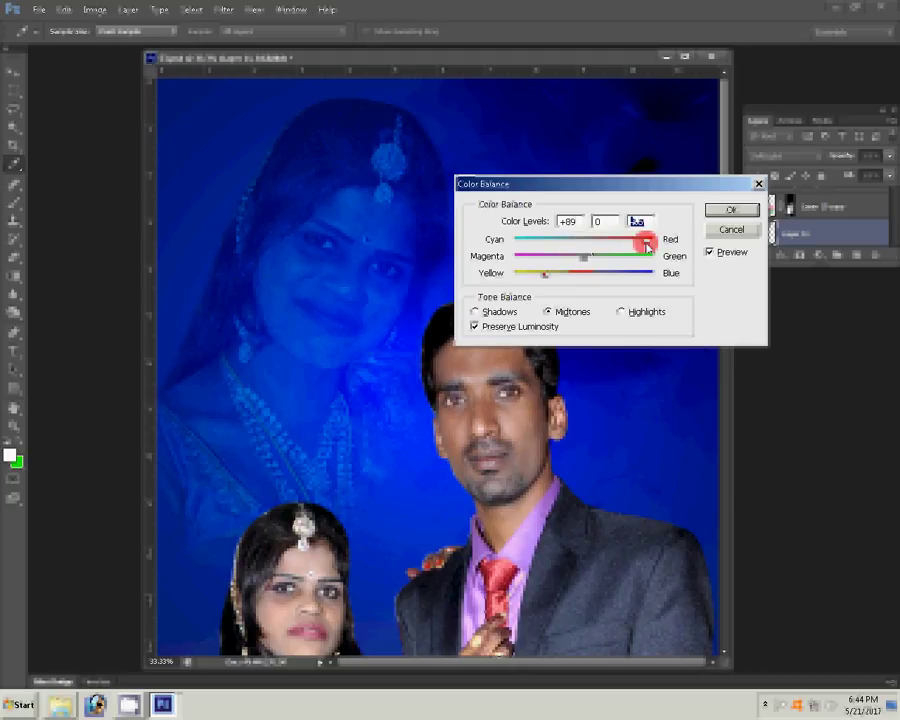
left_click_drag(543, 272, 580, 280)
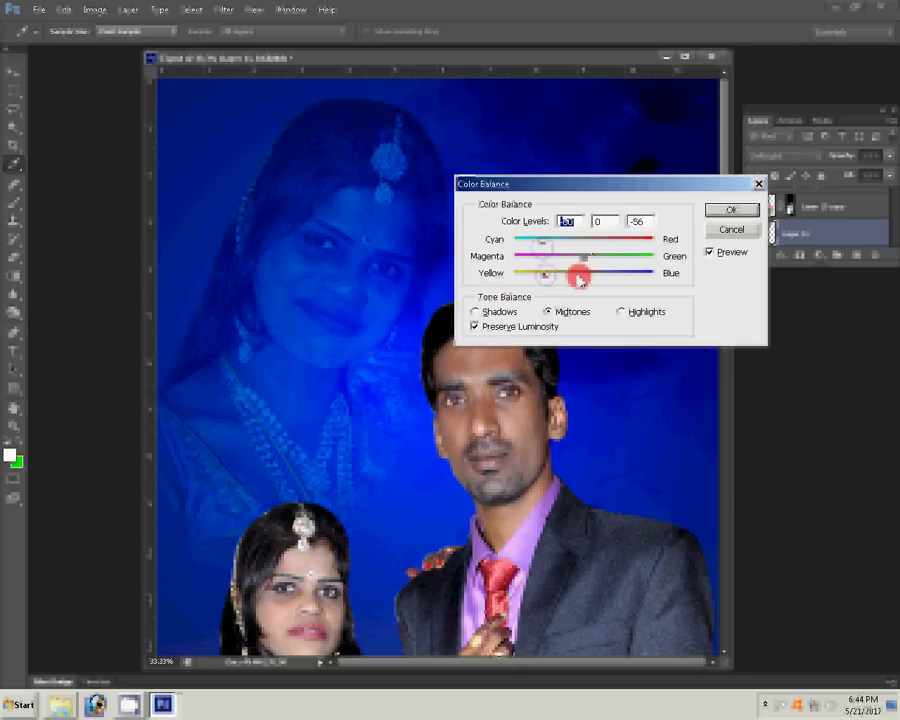
left_click(731, 209)
left_click(780, 157)
left_click(766, 170)
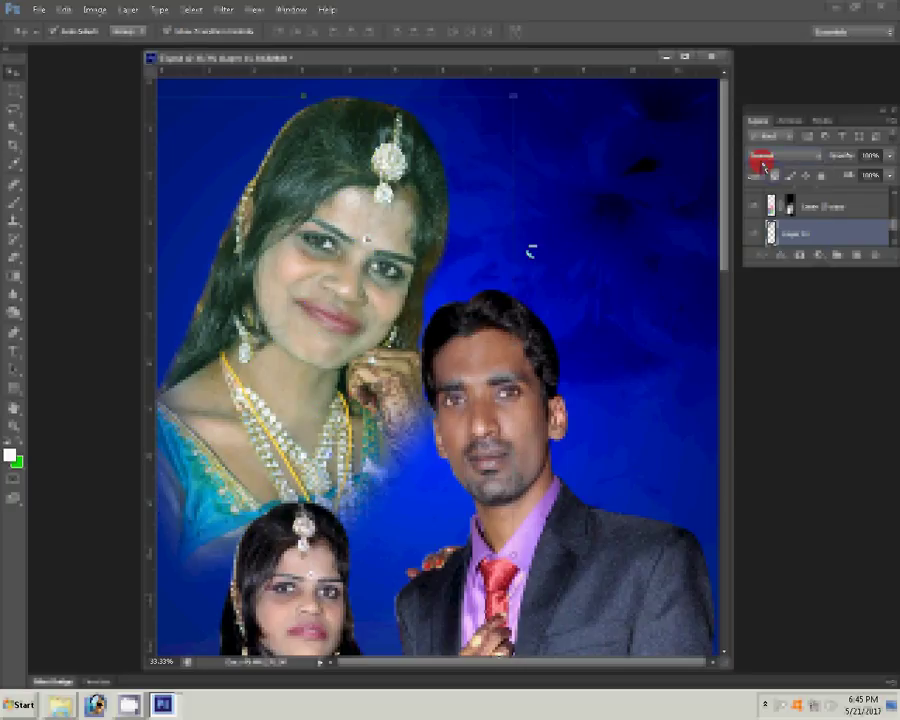
Desaturate the large bride portrait and raise its Levels midtone value to 1.38
key("ctrl+shift+u")
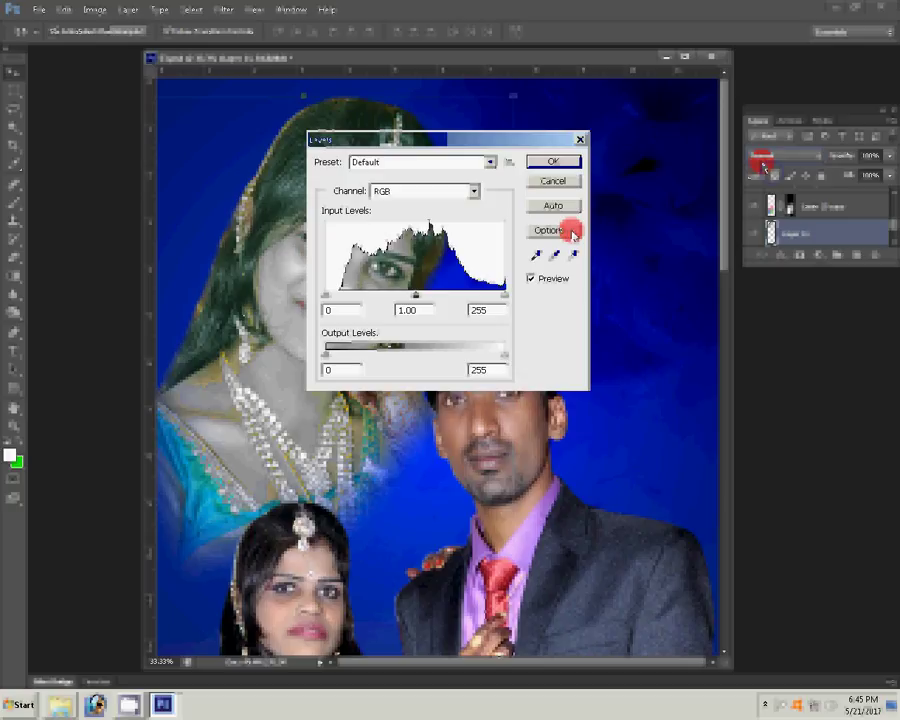
left_click_drag(510, 142, 663, 203)
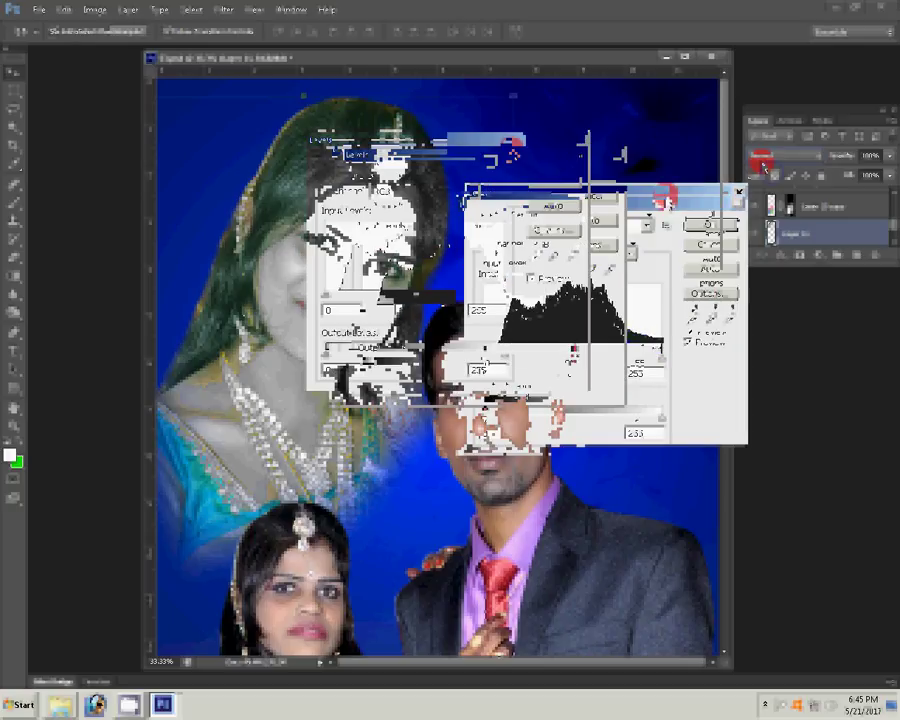
mouse_move(574, 348)
left_mouse_down()
mouse_move(548, 355)
mouse_move(556, 352)
left_mouse_up()
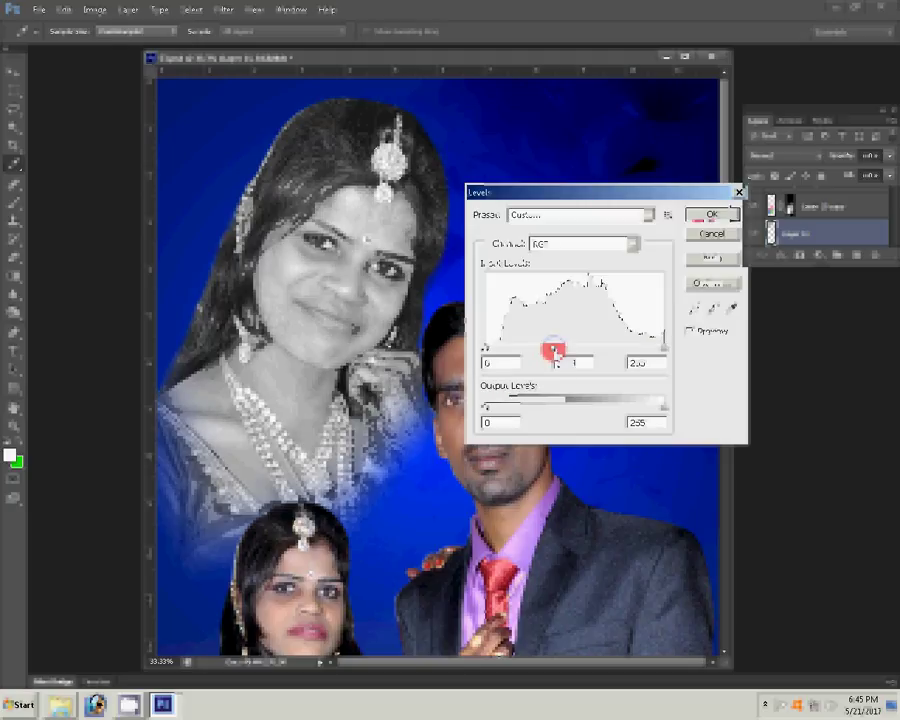
left_click(701, 213)
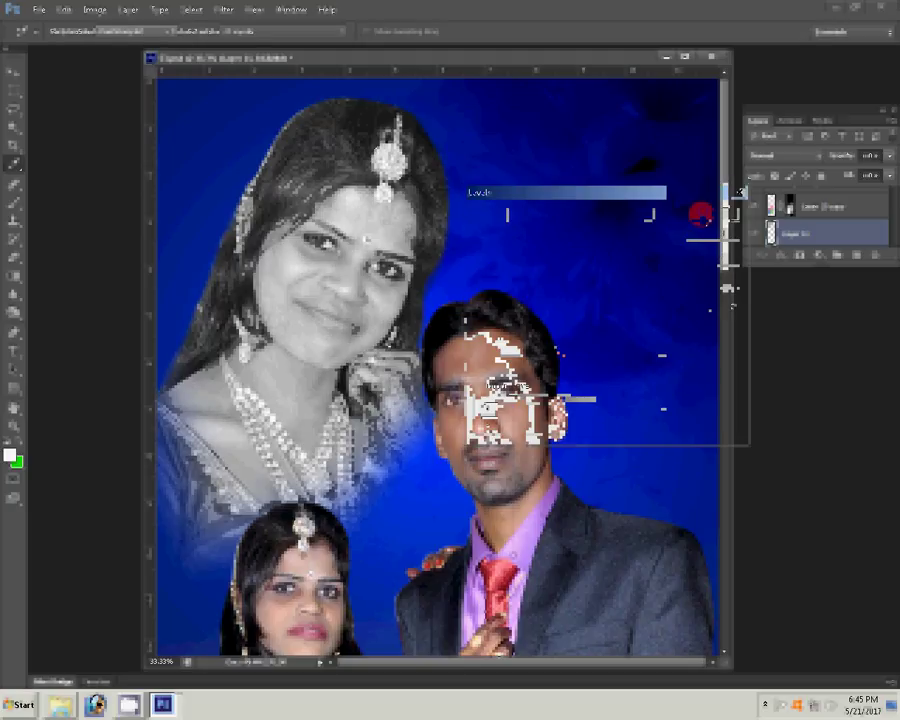
Set the portrait layer to Luminosity blending and fit the whole tall page on screen
left_click(783, 155)
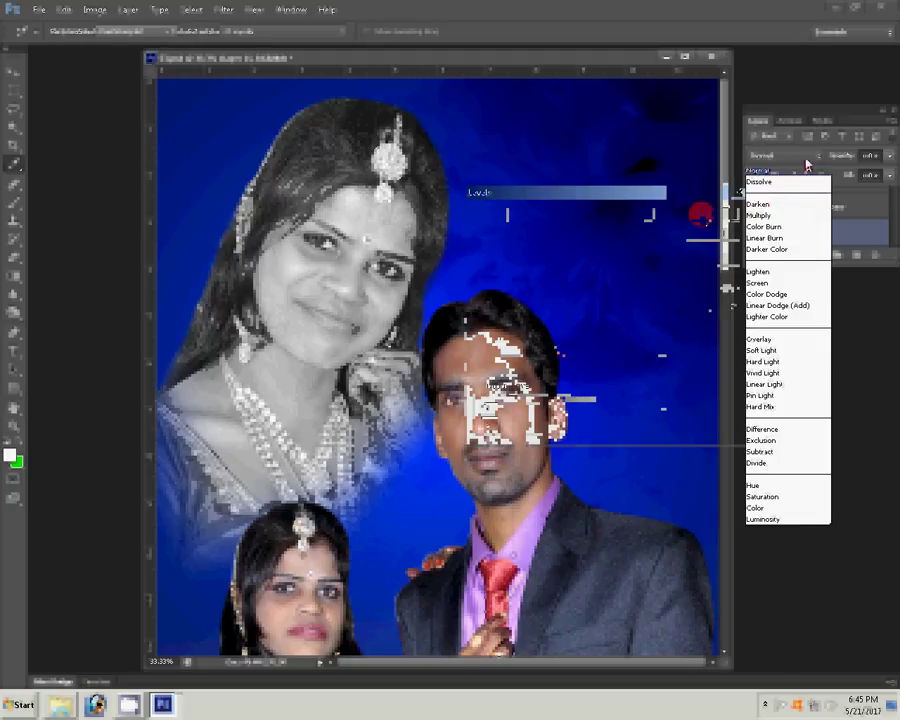
left_click(760, 519)
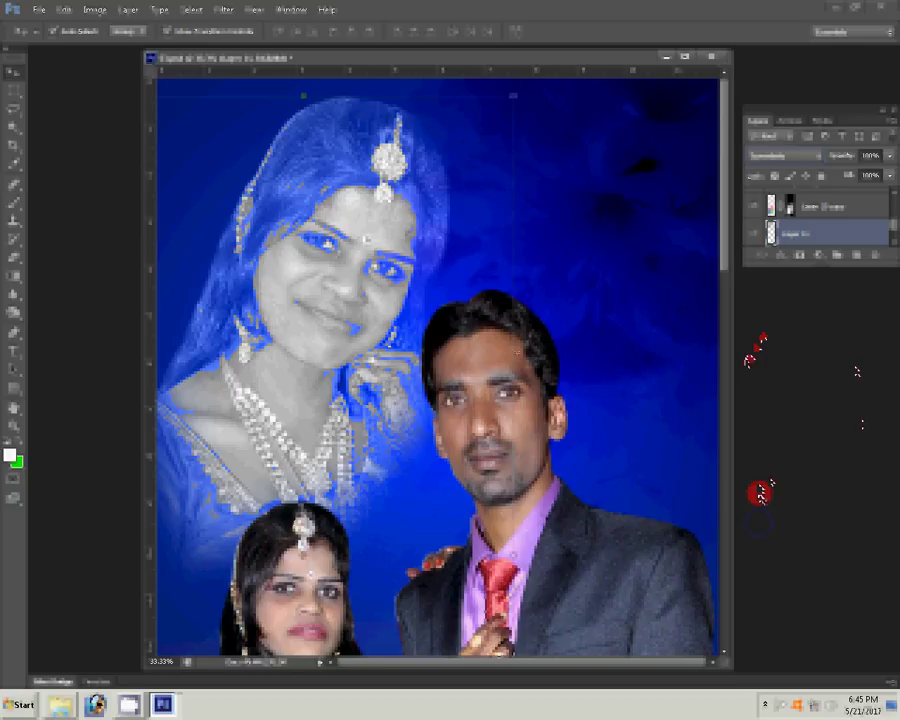
left_click(16, 410)
right_click(365, 300)
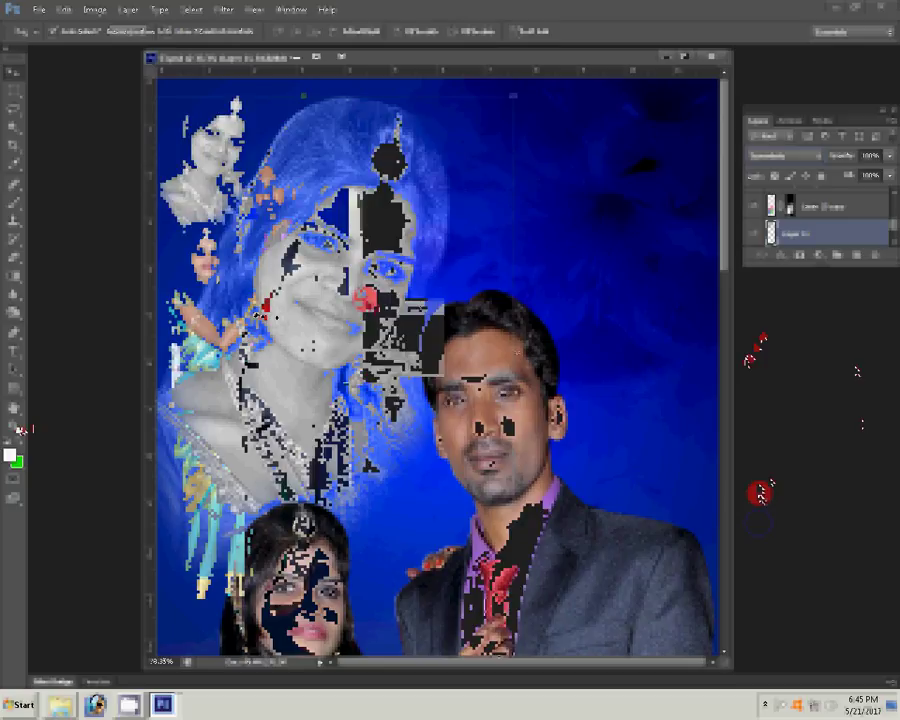
left_click(395, 307)
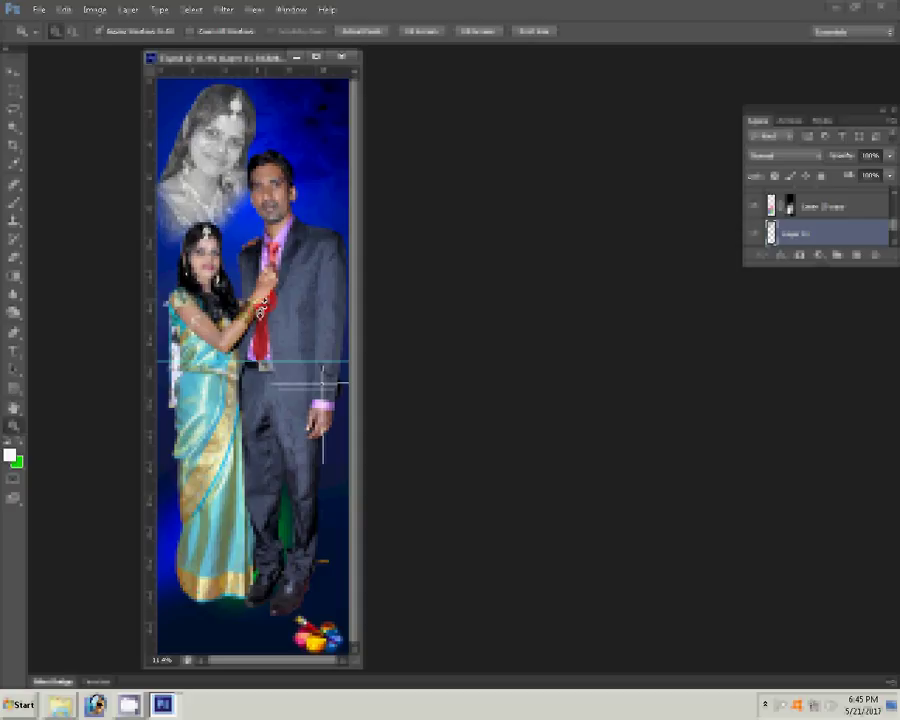
Save the album page in Photoshop (*.PSD) format with Layers kept, then close the File menu
key("ctrl+shift+s")
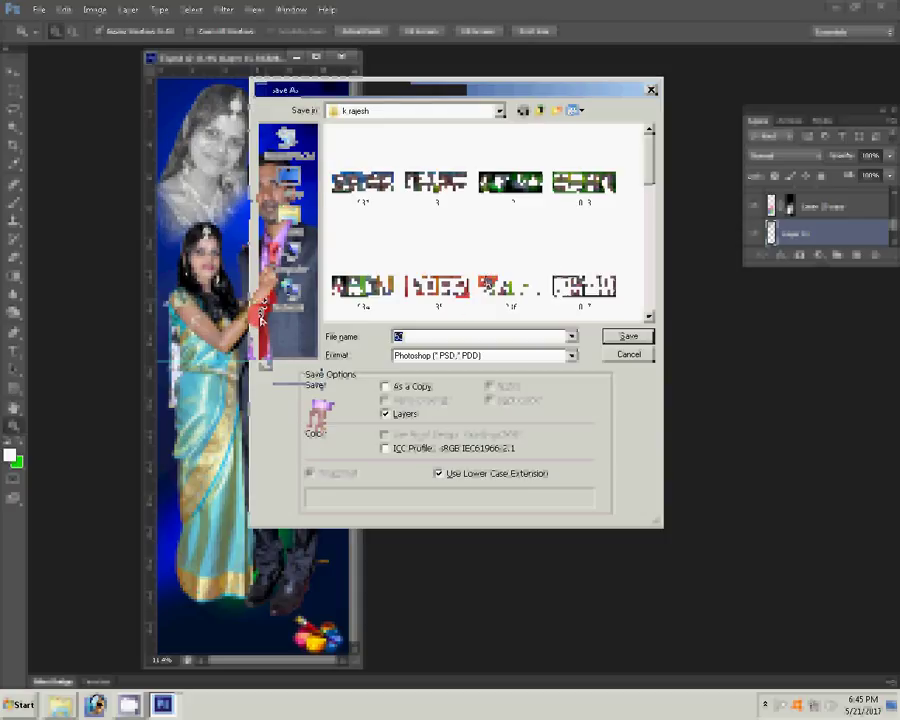
left_click(648, 295)
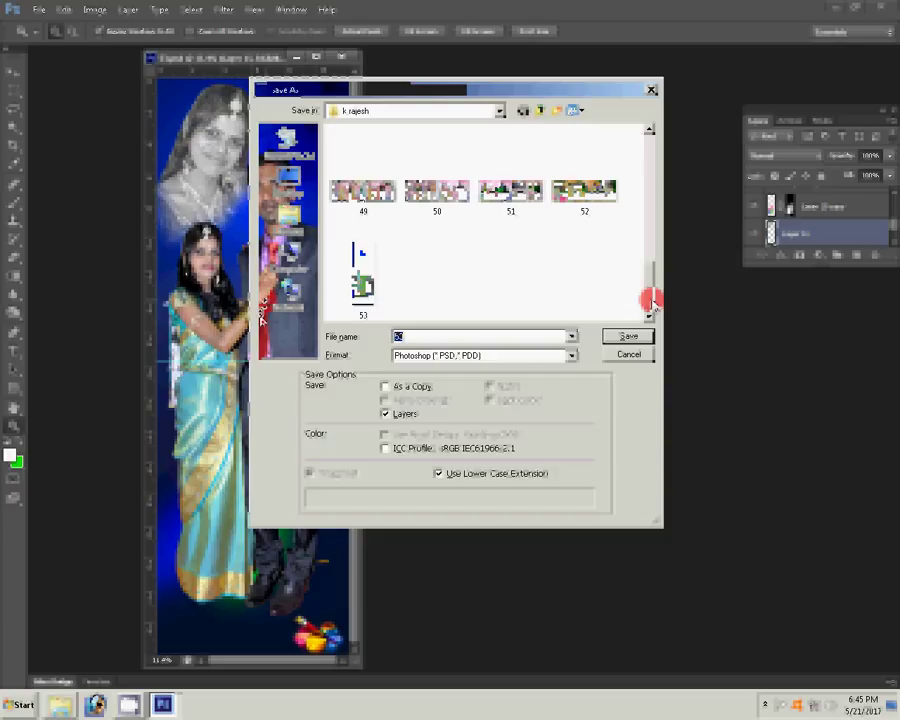
left_click(640, 338)
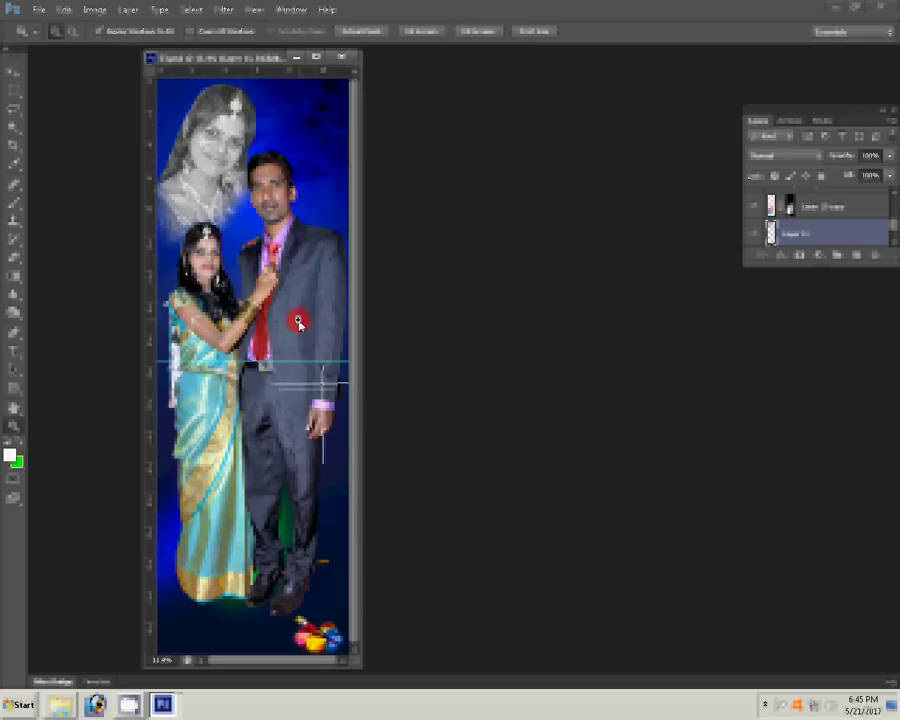
left_click(38, 11)
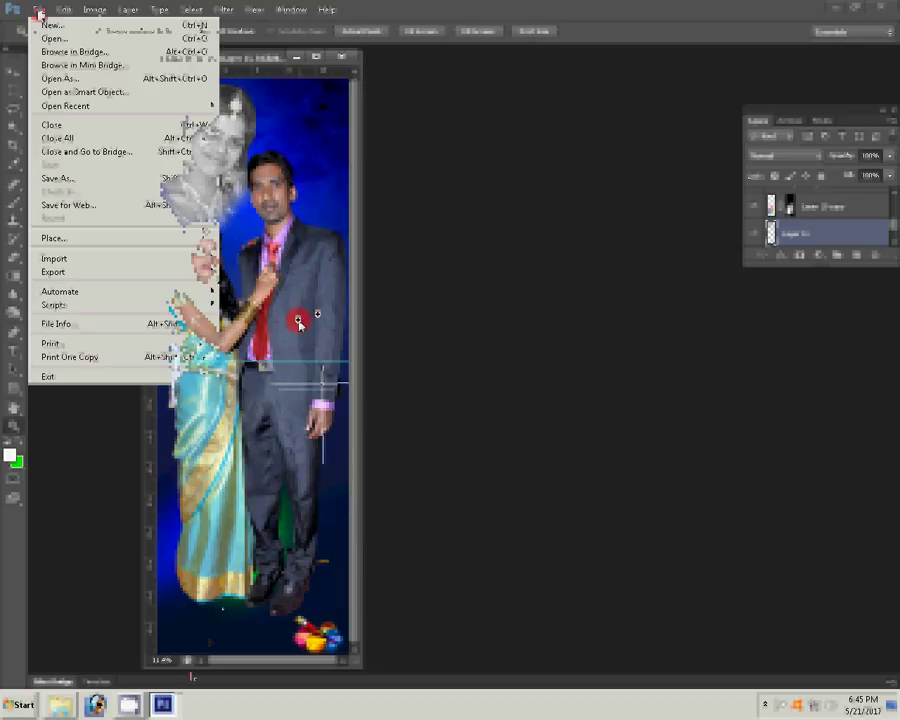
left_click(58, 164)
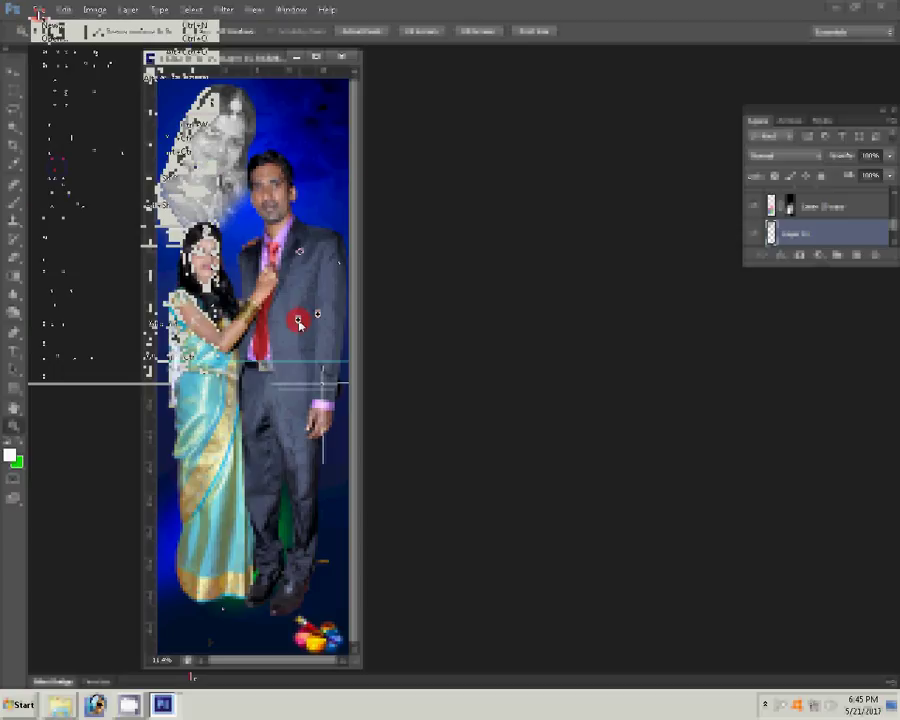